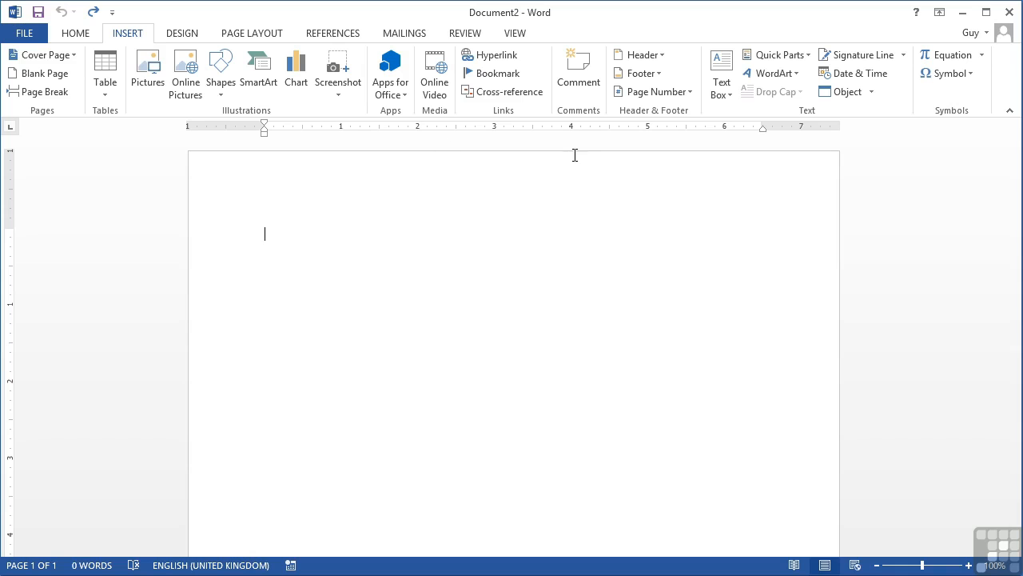
- Open the WordArt style gallery from the Insert tab's Text group
left_click(796, 75)
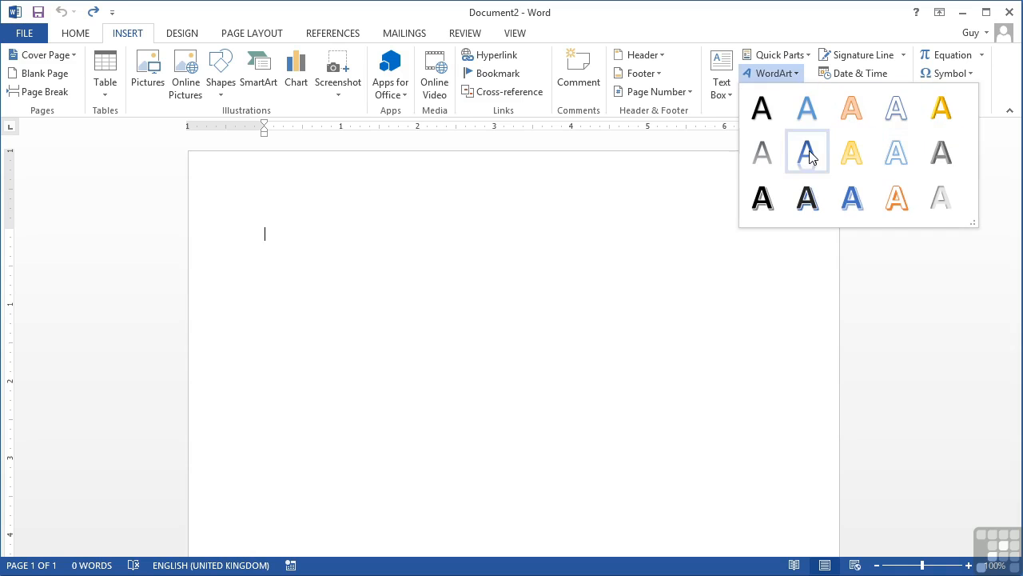
- Insert WordArt in the third style of row 3 with the person's full name, surname capitalised
left_click(855, 200)
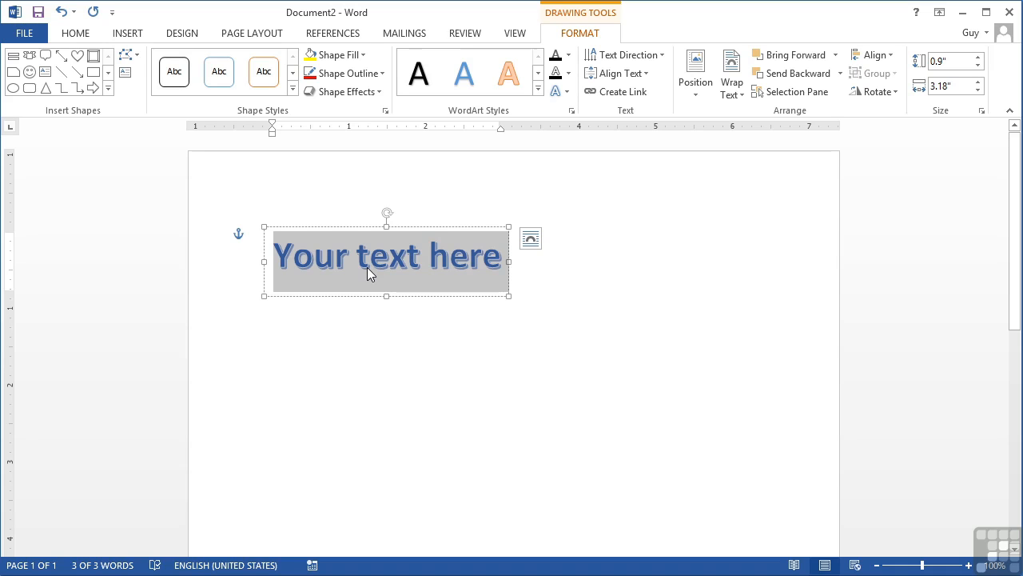
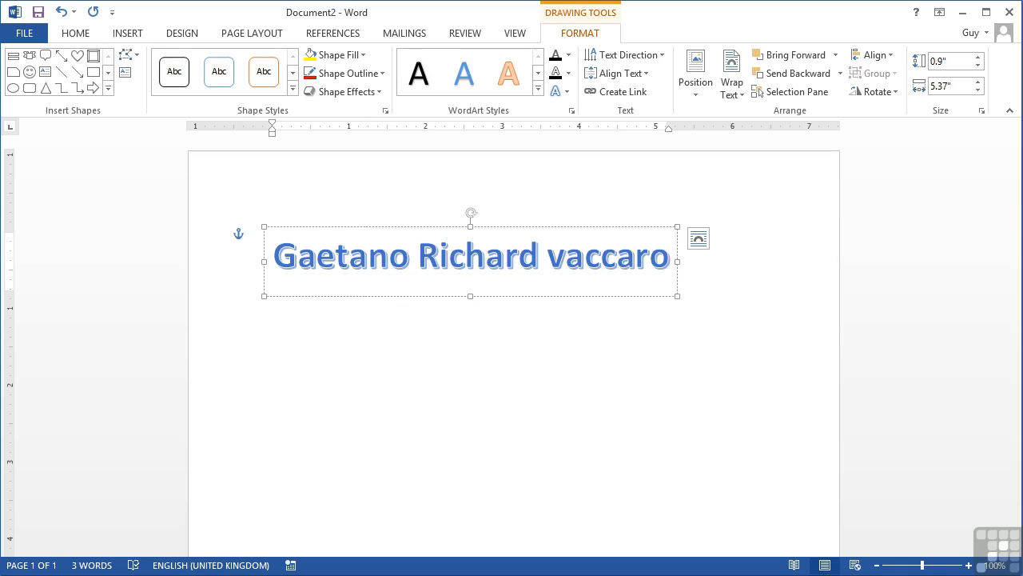
left_click(566, 255)
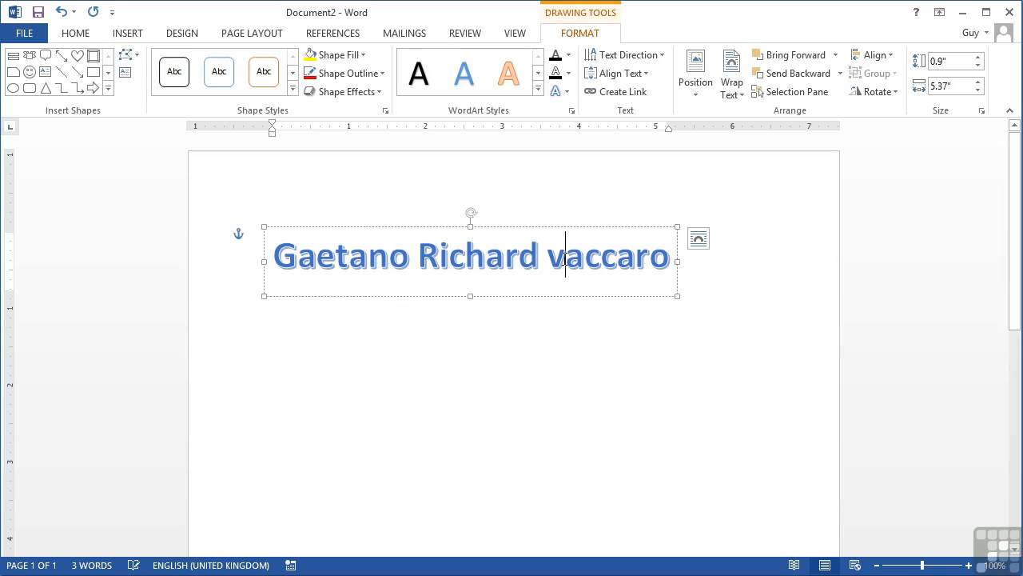
key("BackSpace")
type("V")
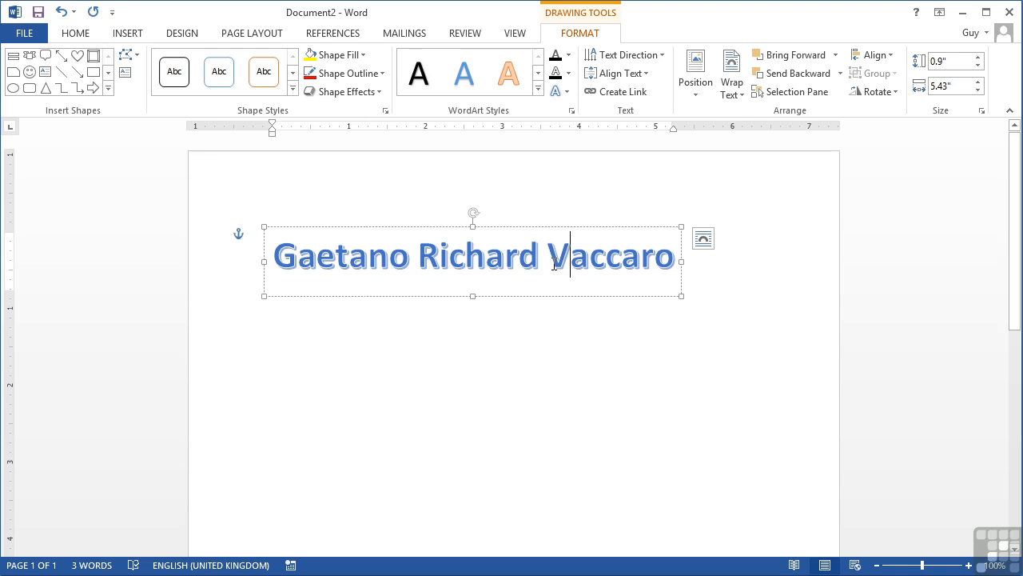
- Move the WordArt box right and down, then expand the full WordArt Styles gallery
left_click_drag(503, 229, 538, 271)
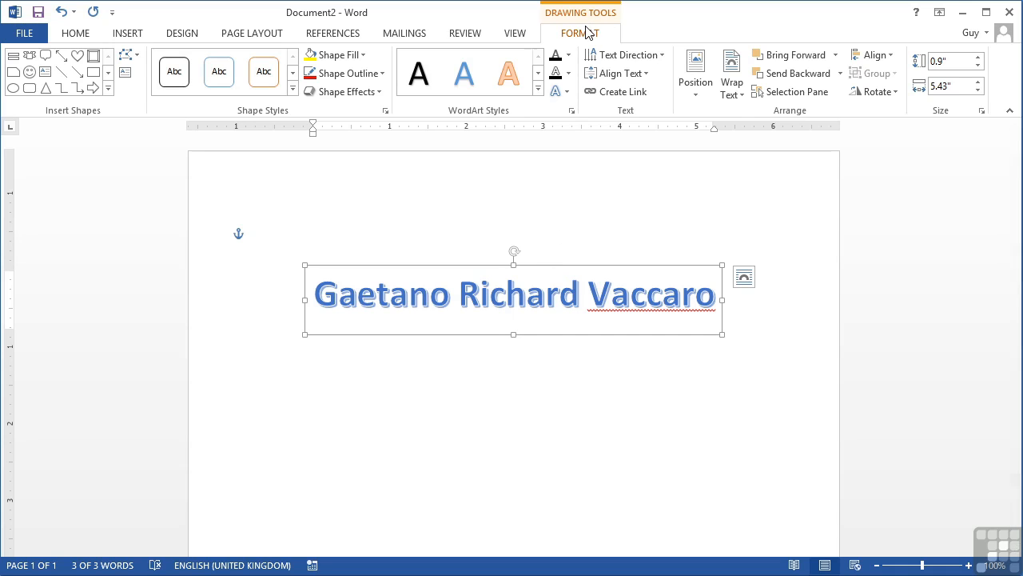
left_click(539, 89)
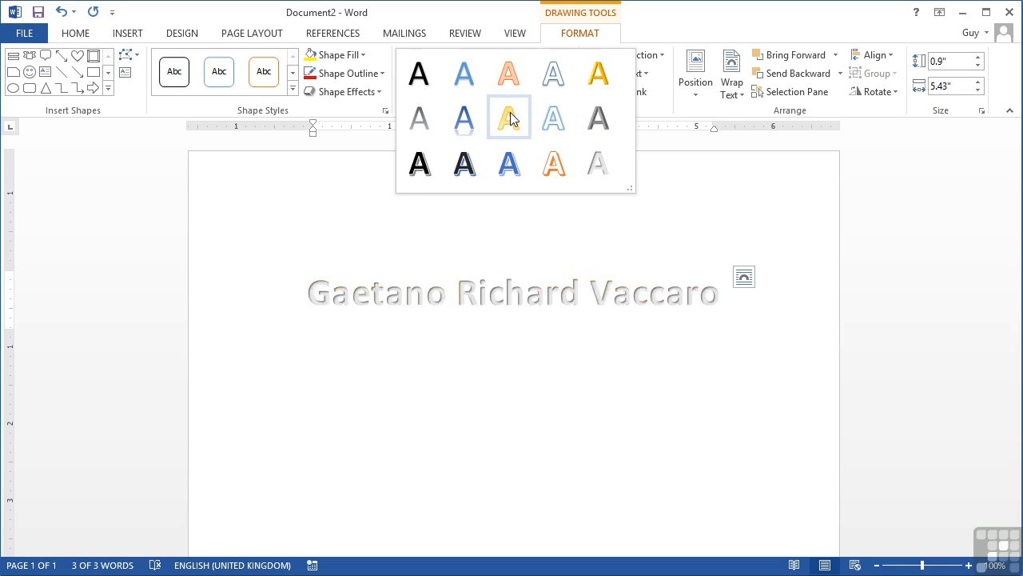
- Apply the Gradient Fill - Blue, Accent 1, Reflection WordArt style to the name
left_click(470, 130)
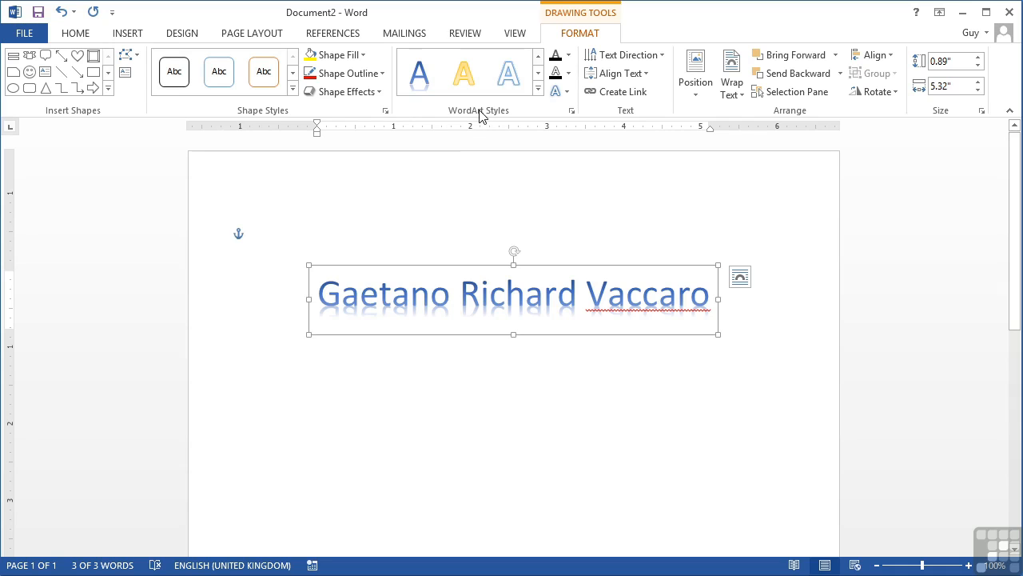
left_click(568, 55)
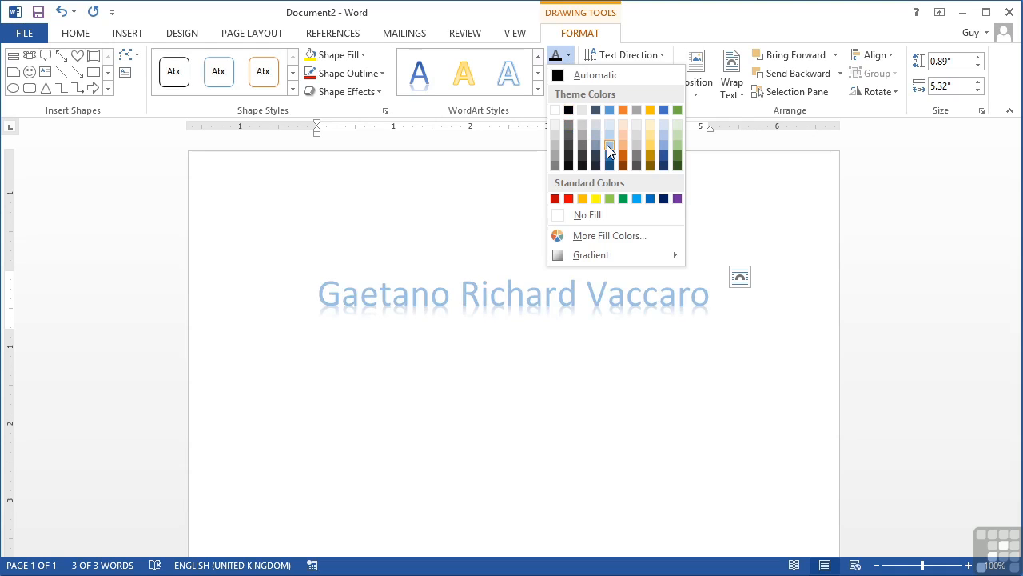
- Fill the name's letters with a dark purple gradient after briefly trying yellow
left_click(596, 198)
left_click(568, 55)
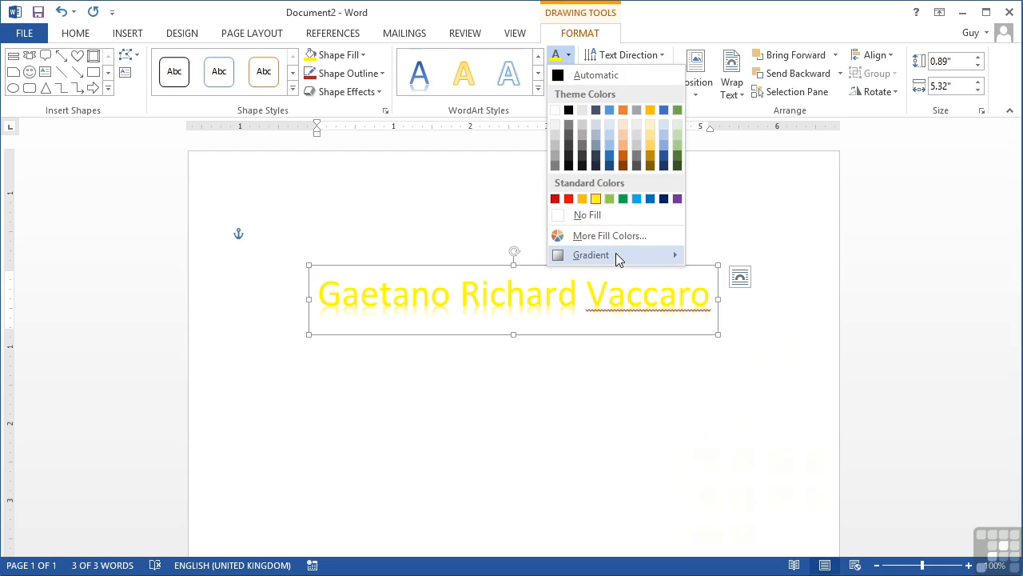
mouse_move(615, 254)
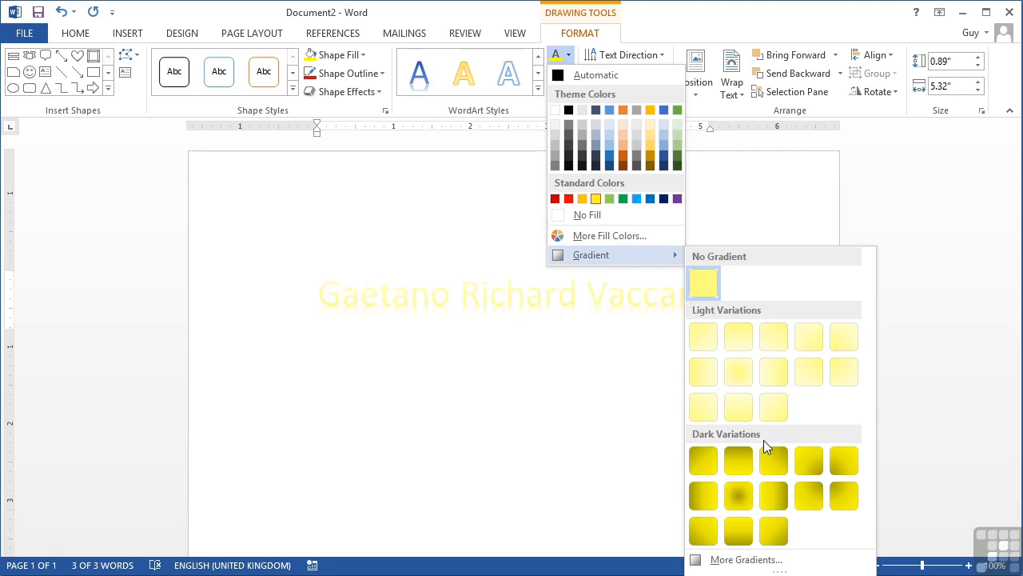
left_click(677, 199)
left_click(569, 57)
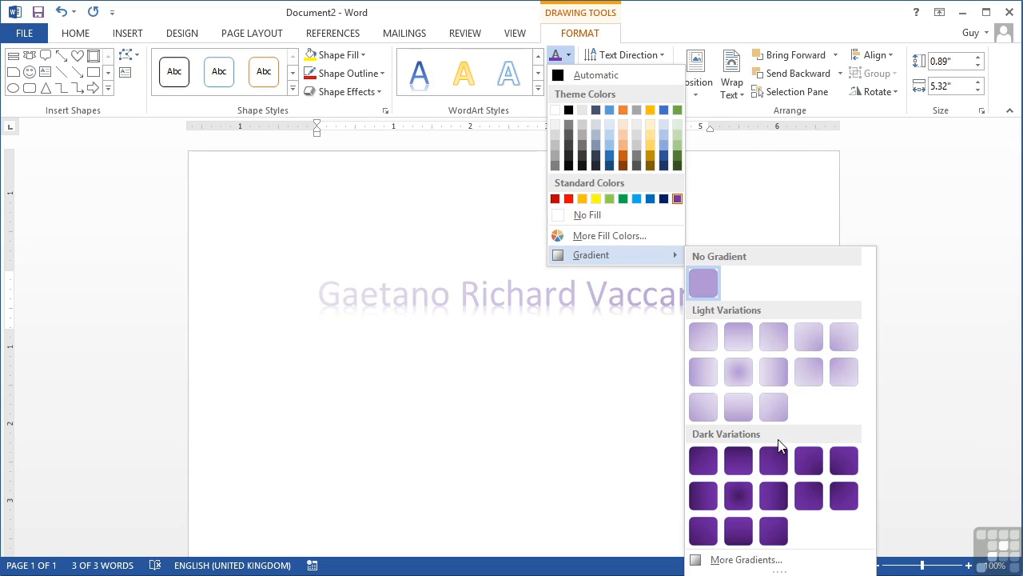
left_click(845, 496)
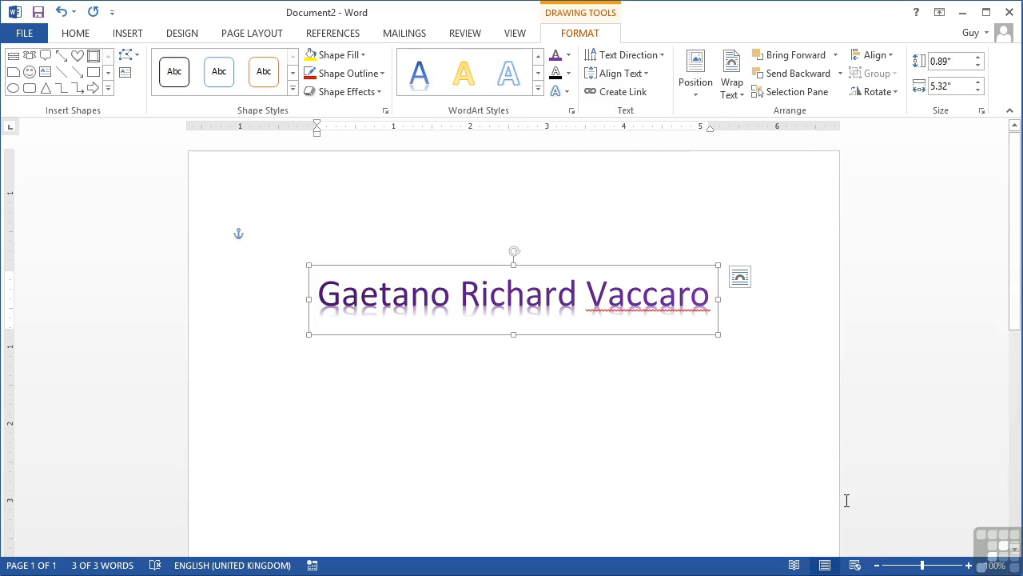
left_click(569, 74)
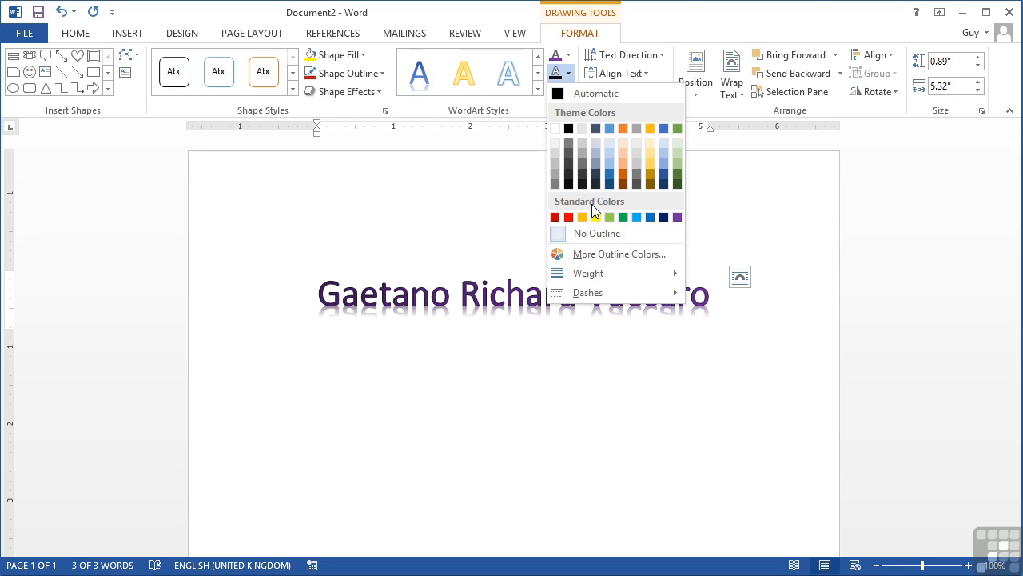
- Give the text a 1½ pt square-dot outline in a reddish colour
mouse_move(617, 275)
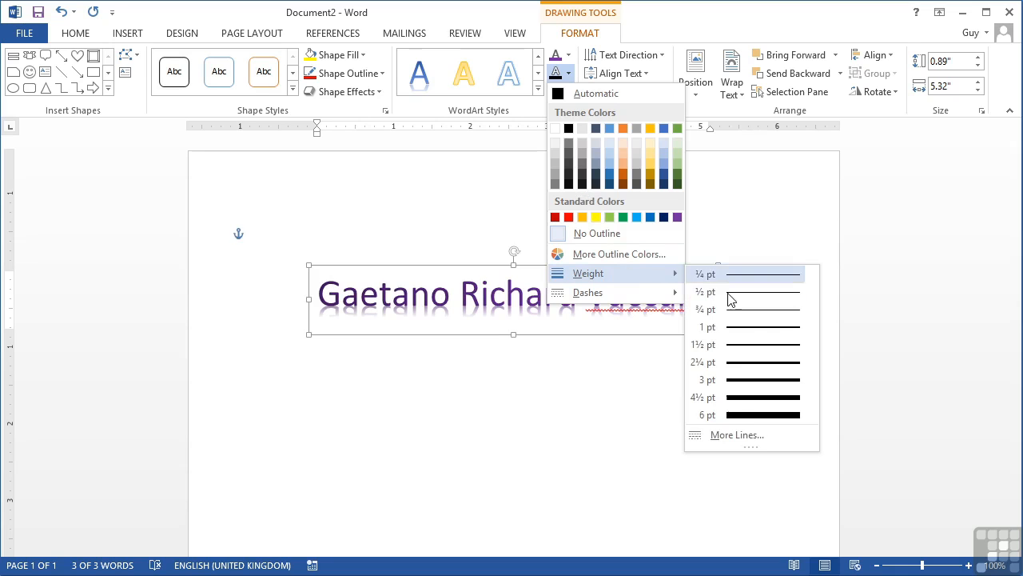
left_click(751, 352)
left_click(568, 73)
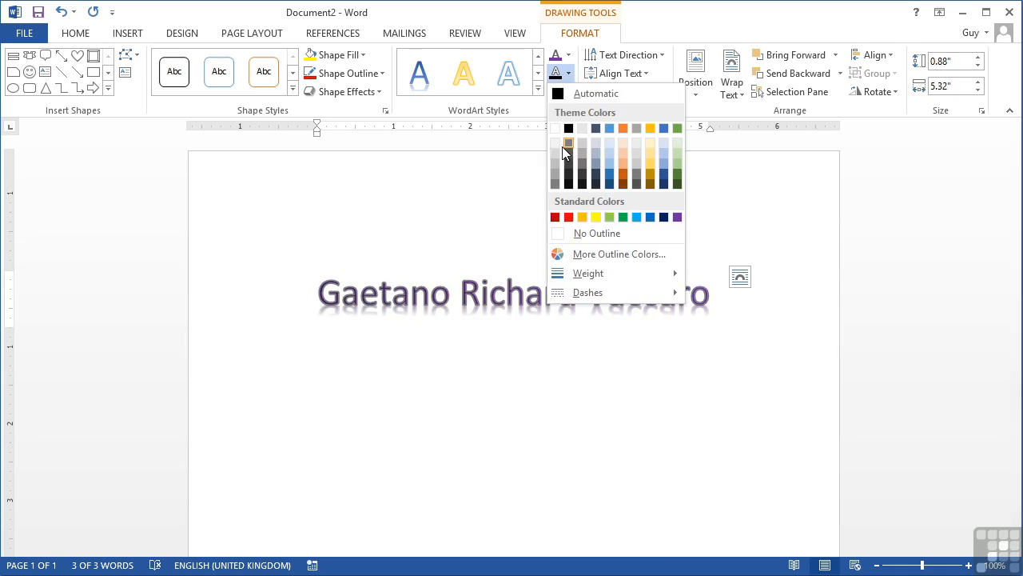
mouse_move(595, 298)
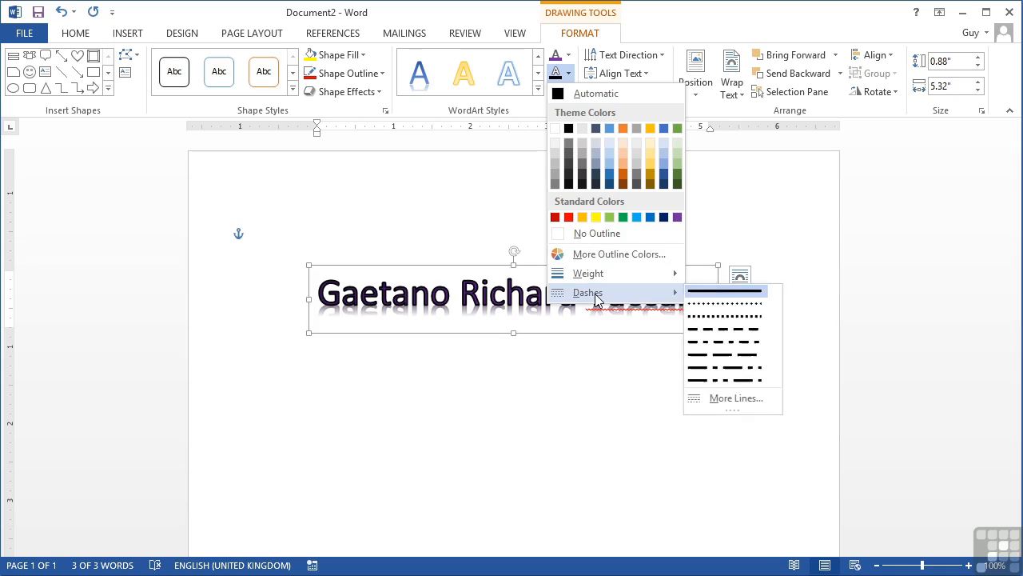
left_click(718, 320)
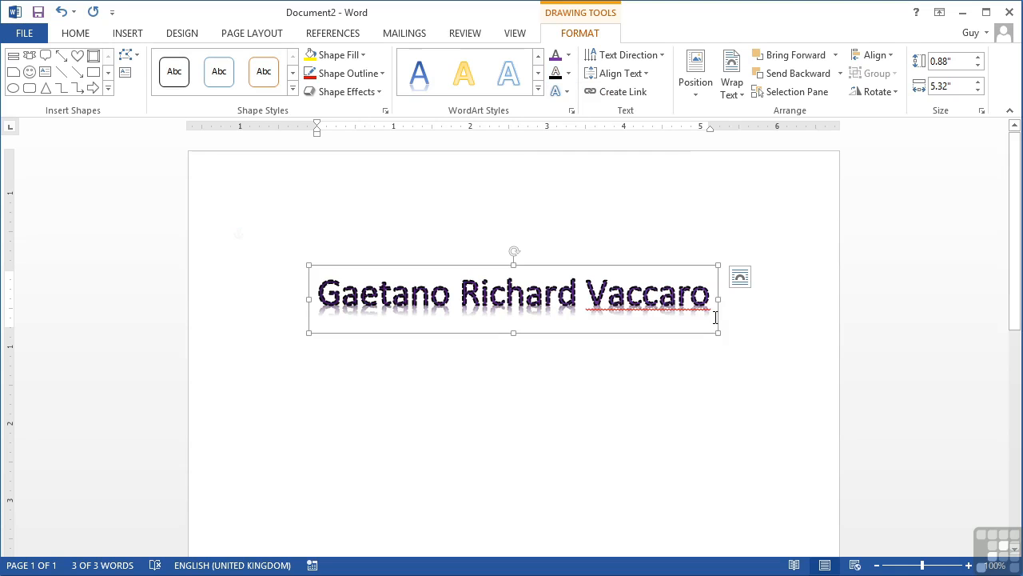
left_click(568, 72)
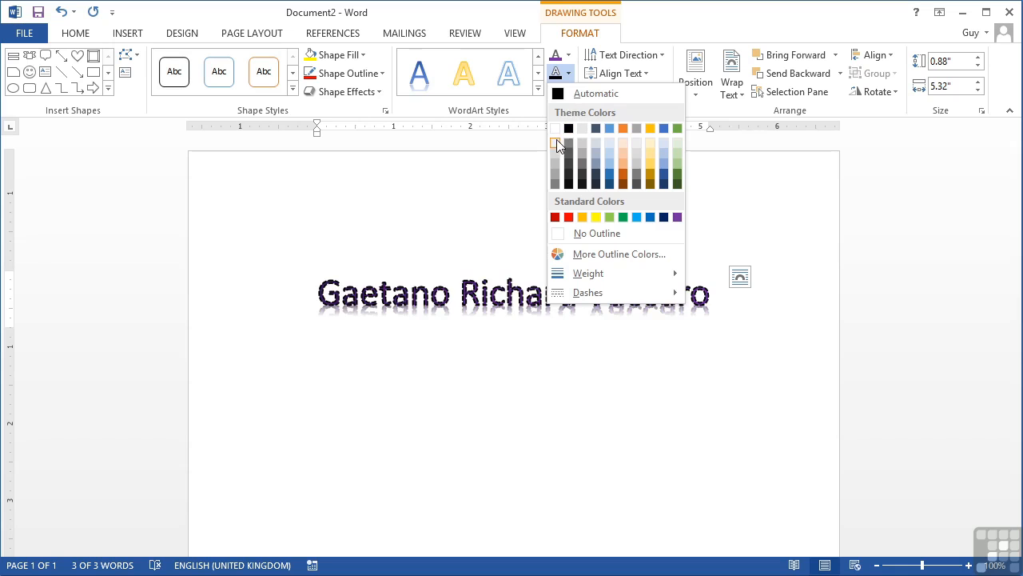
left_click(626, 164)
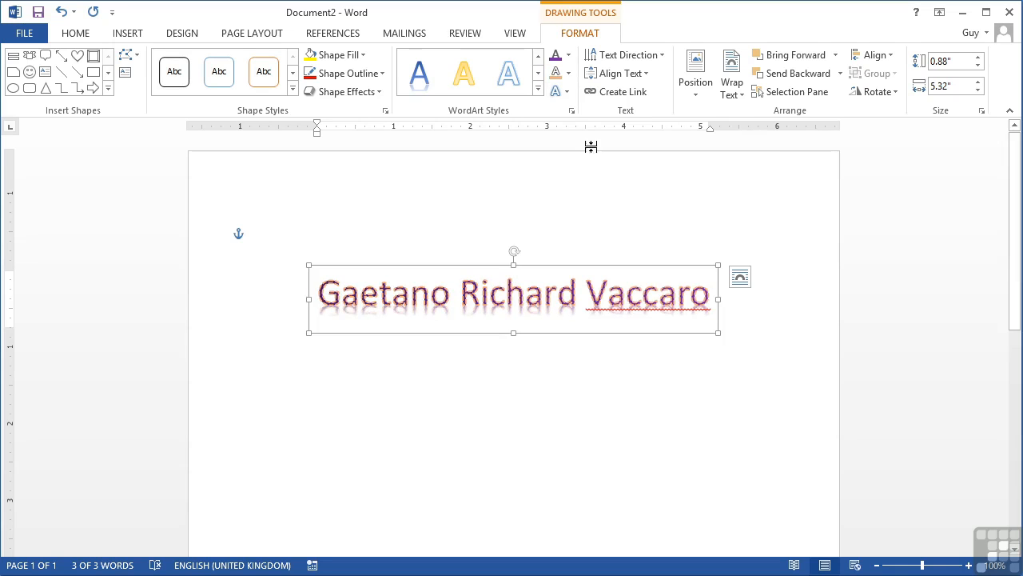
left_click(567, 92)
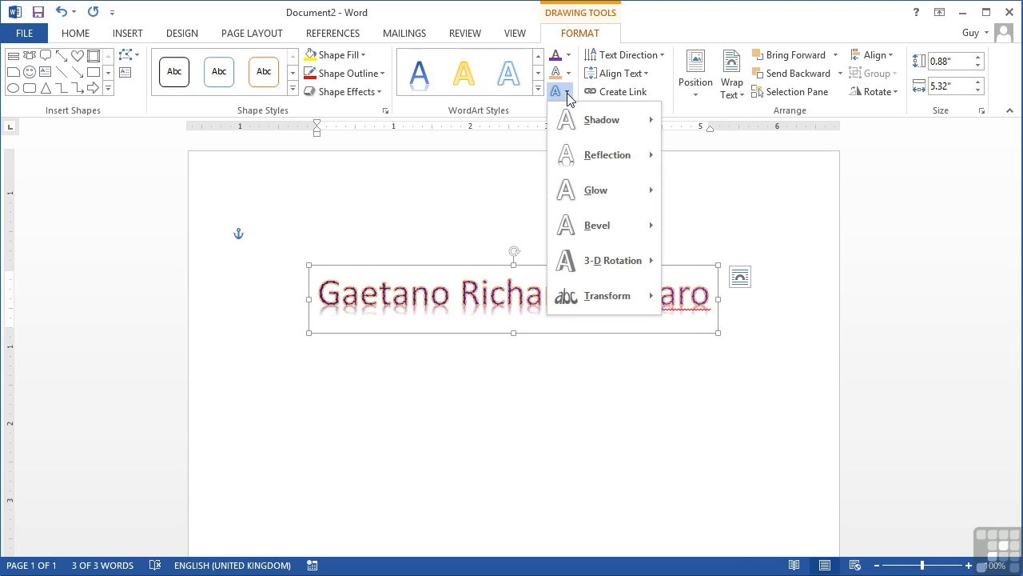
- Preview shadow, reflection, glow and bevel effects, then apply a Perspective 3-D rotation preset
mouse_move(587, 120)
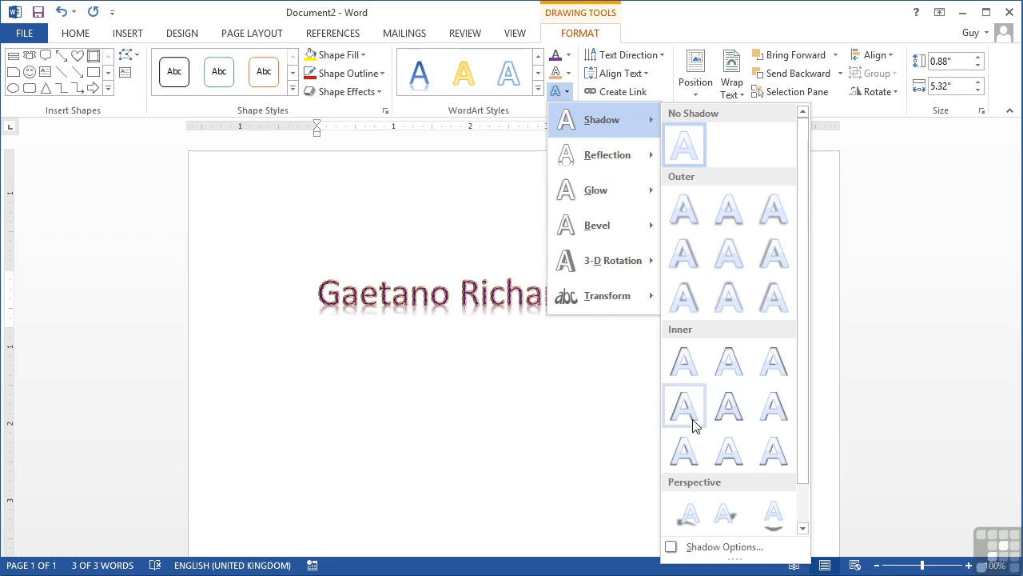
left_click(803, 526)
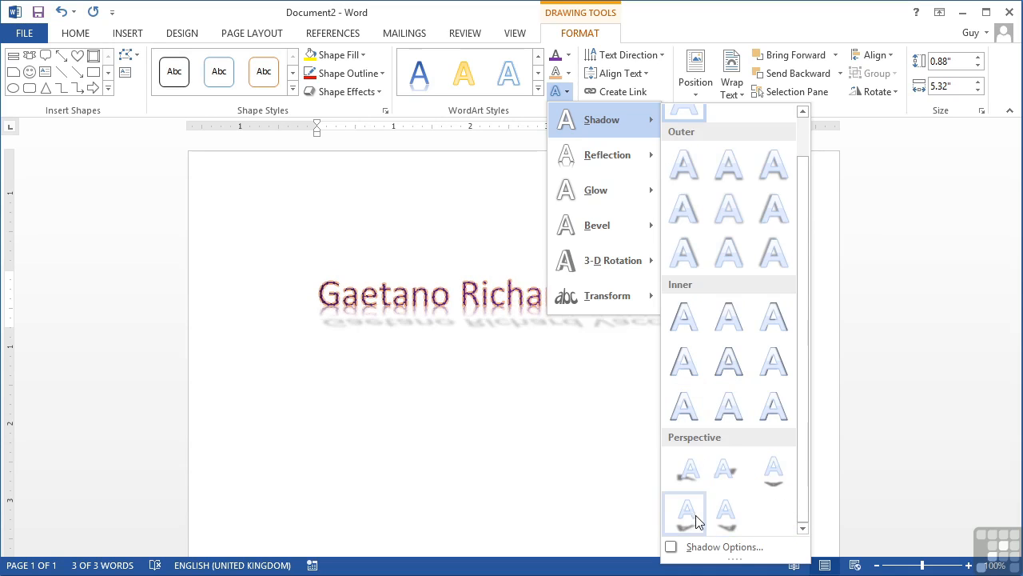
mouse_move(607, 160)
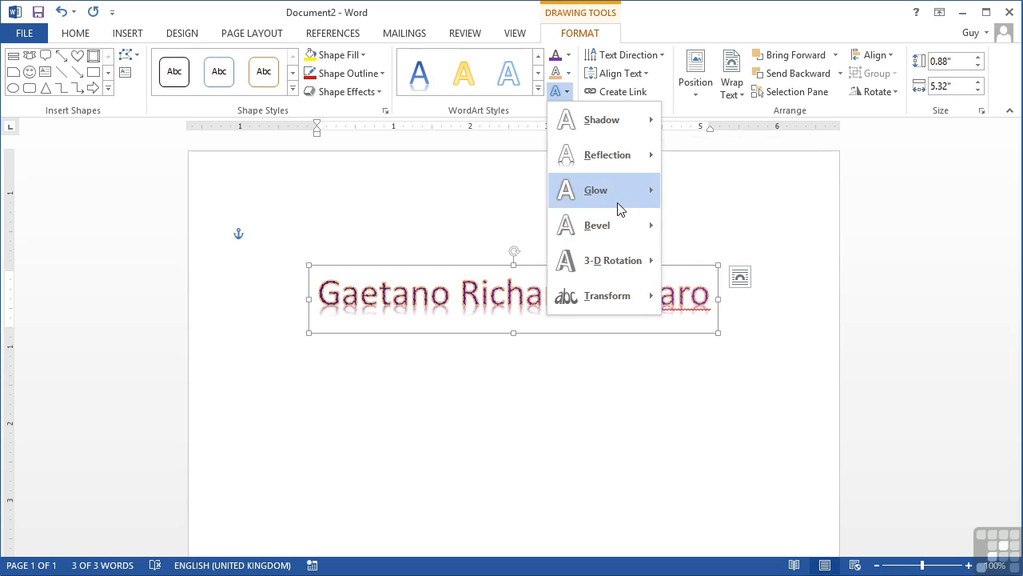
mouse_move(619, 206)
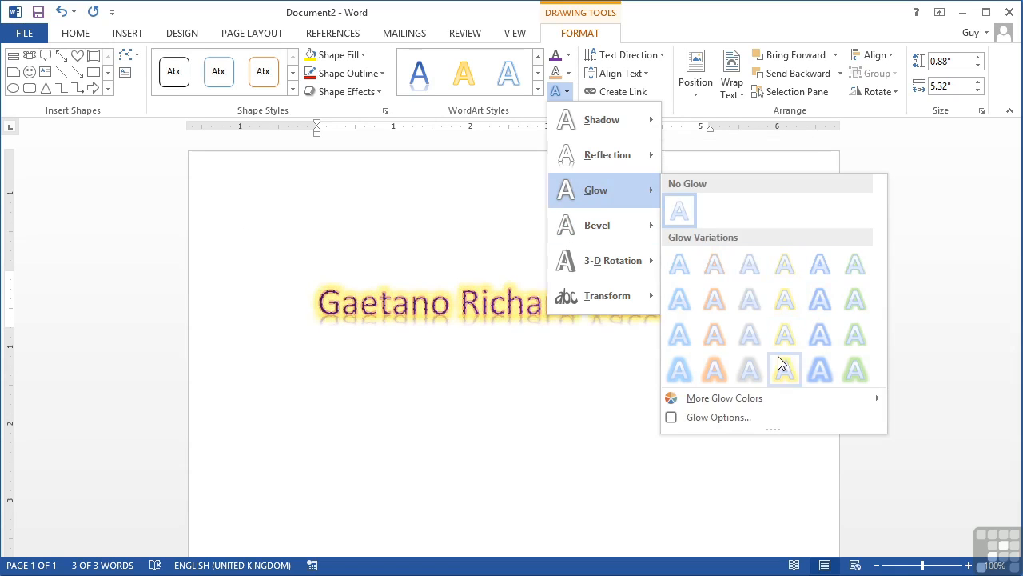
mouse_move(612, 231)
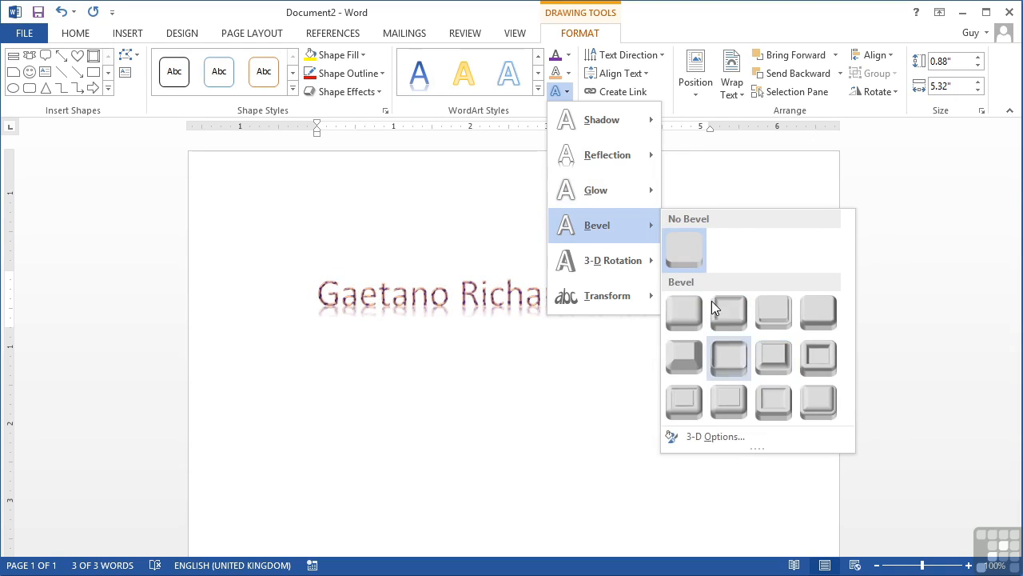
mouse_move(606, 260)
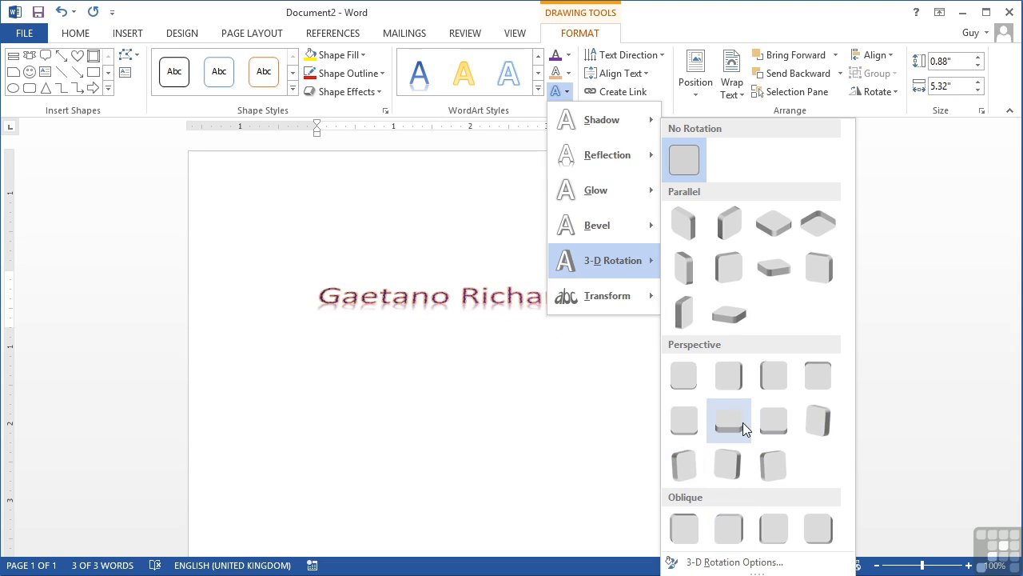
left_click(819, 423)
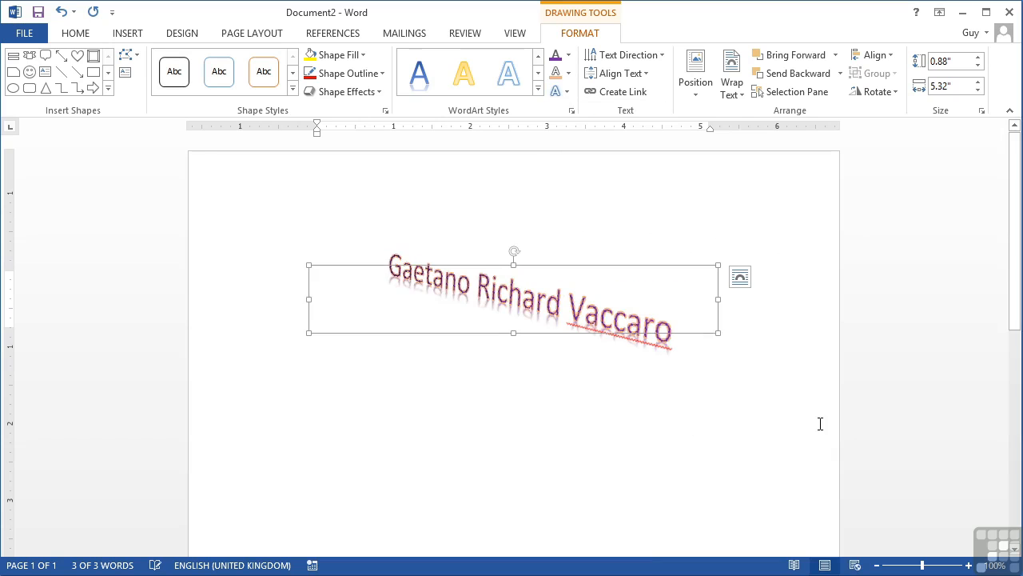
- Browse the Transform warps, then set 3-D Rotation back to No Rotation
left_click(560, 92)
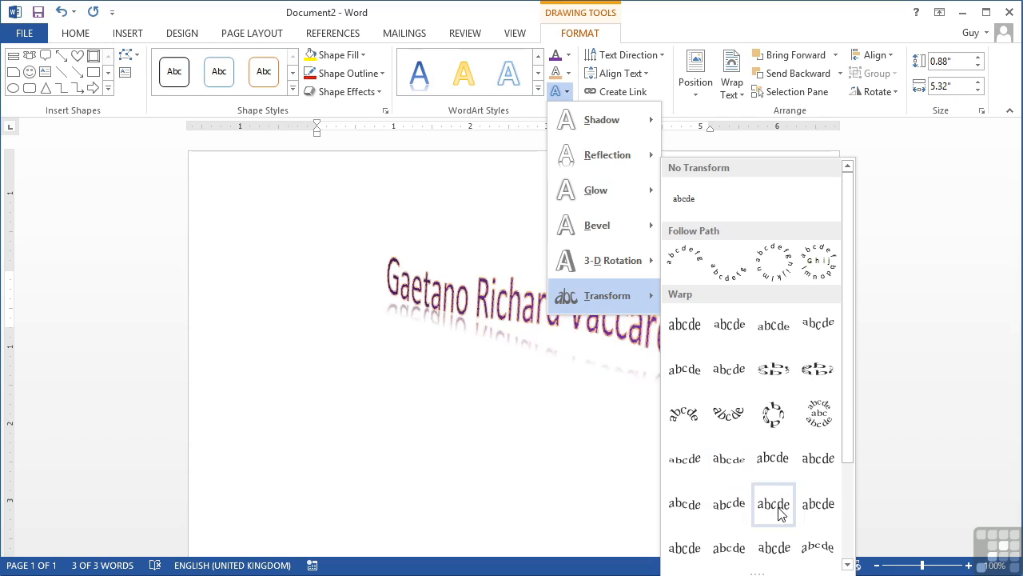
scroll(849, 491, "down", 3)
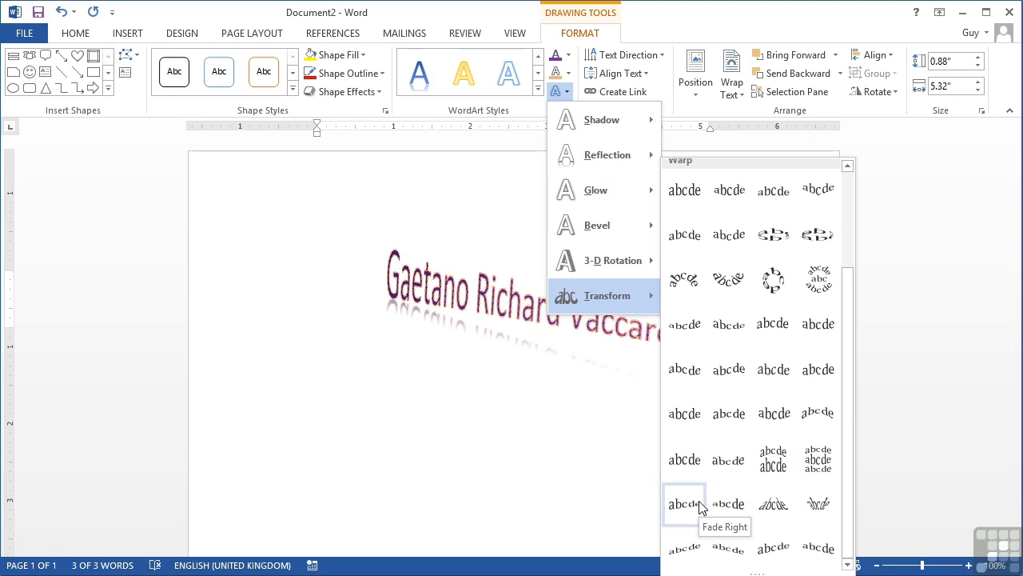
mouse_move(617, 265)
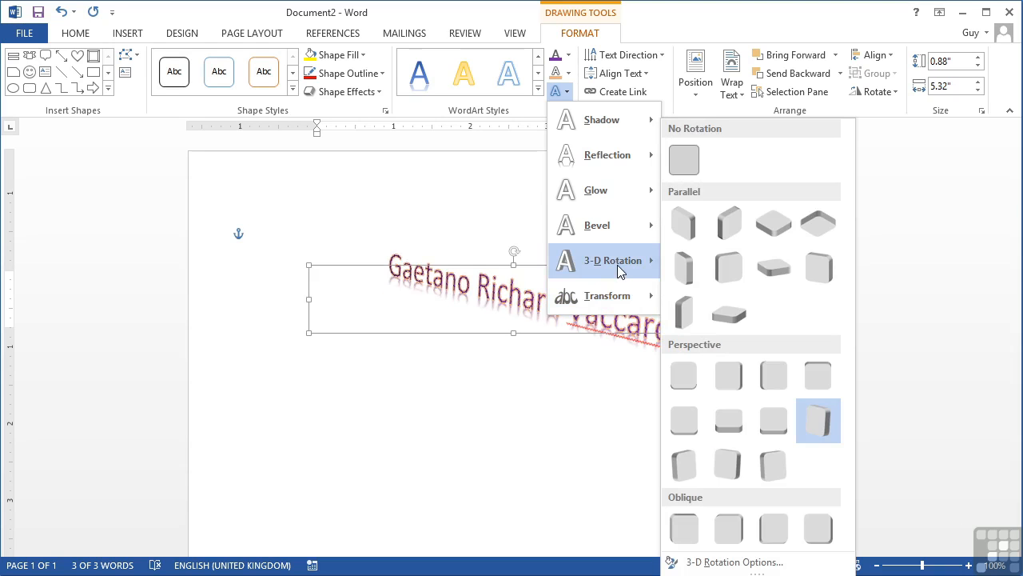
left_click(684, 159)
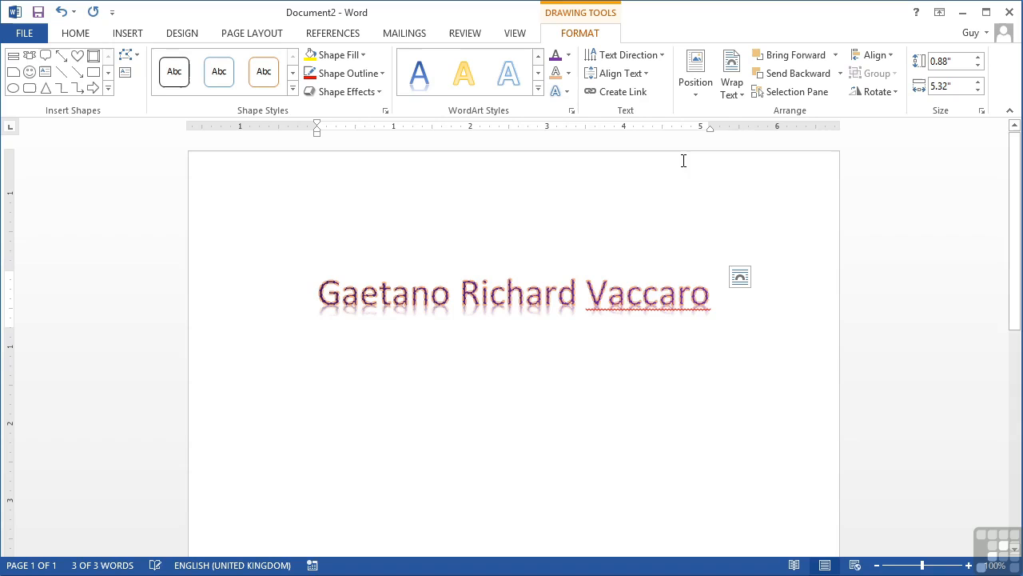
left_click(562, 93)
- Warp the WordArt name with the Triangle Up transform
mouse_move(603, 302)
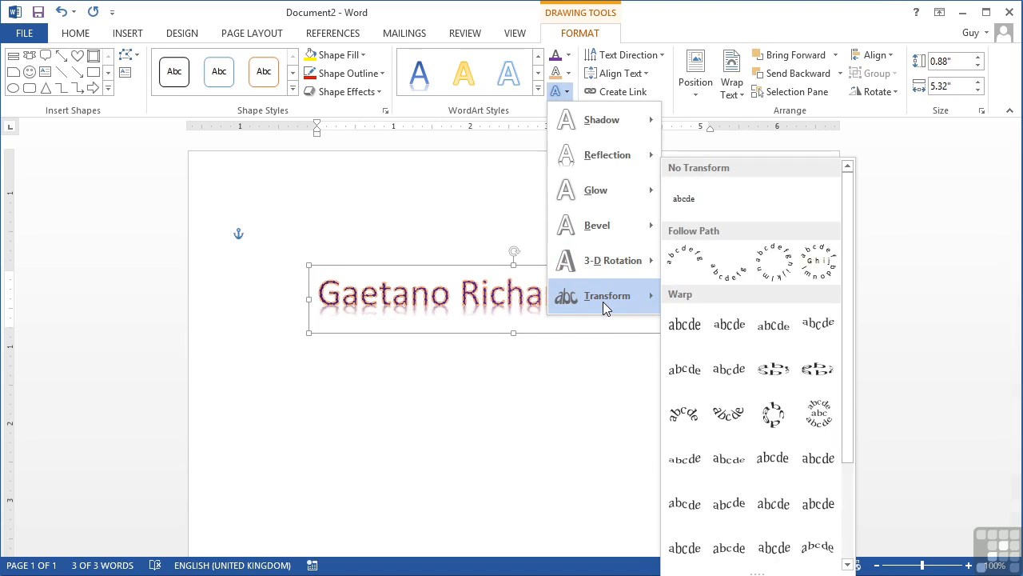
left_click(767, 340)
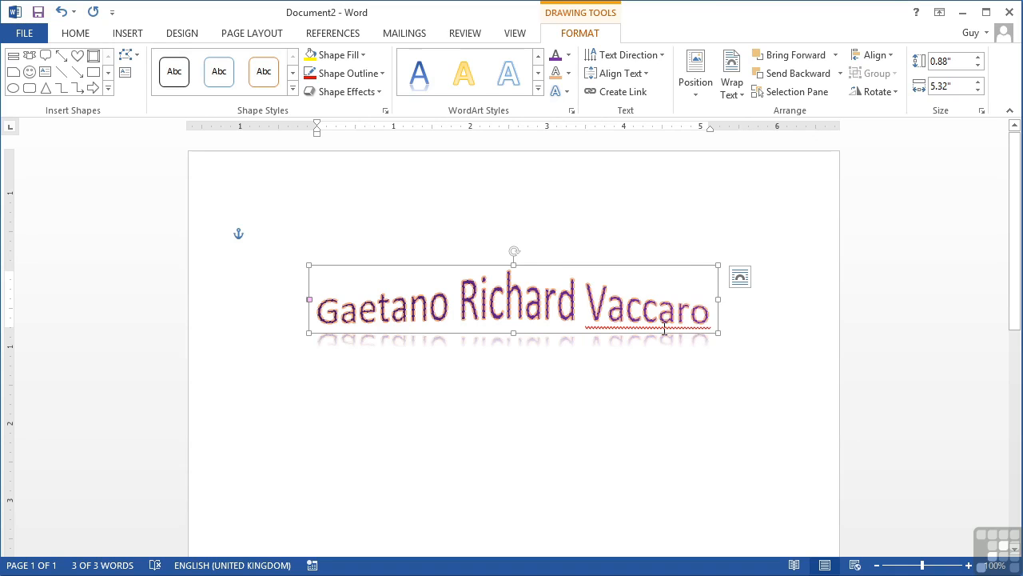
left_click(128, 34)
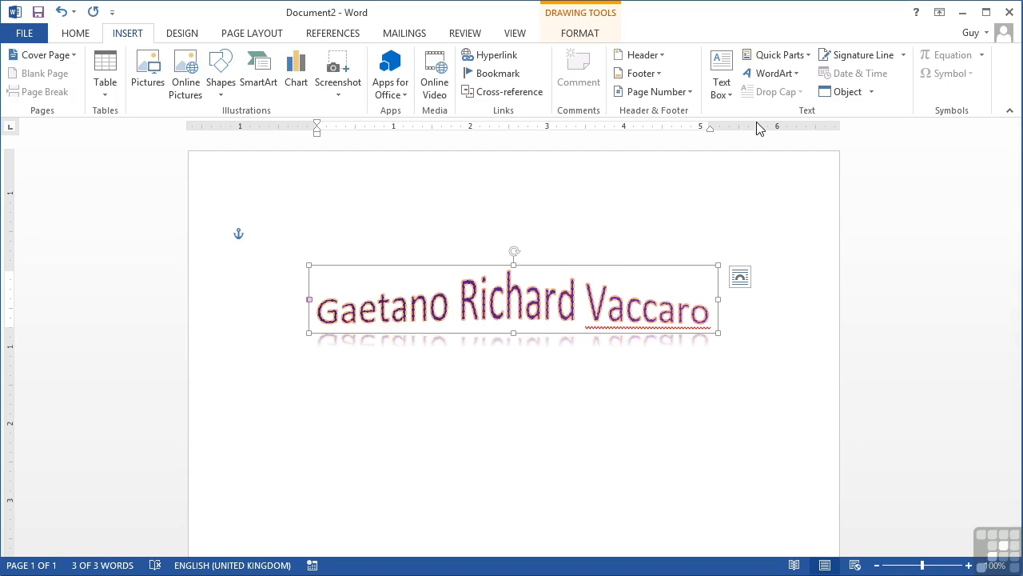
- Delete the middle name and replace the first name with a shorter new one
double_click(607, 310)
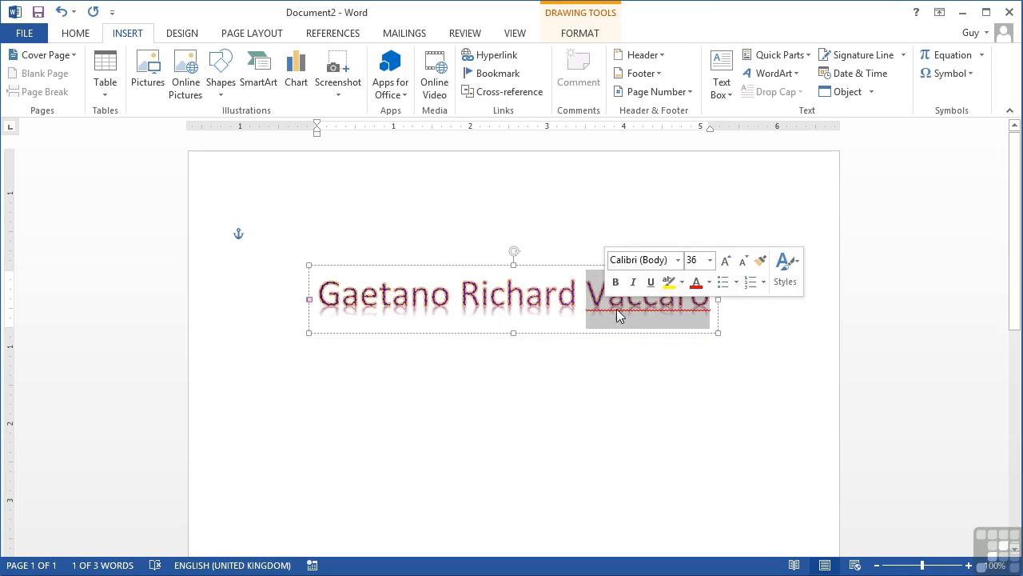
double_click(507, 302)
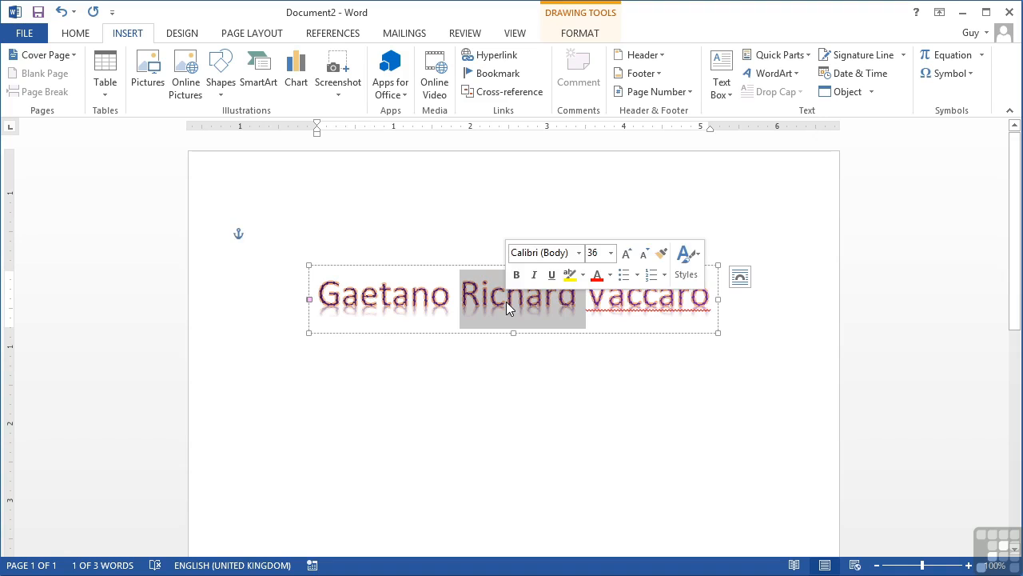
key("Delete")
double_click(464, 300)
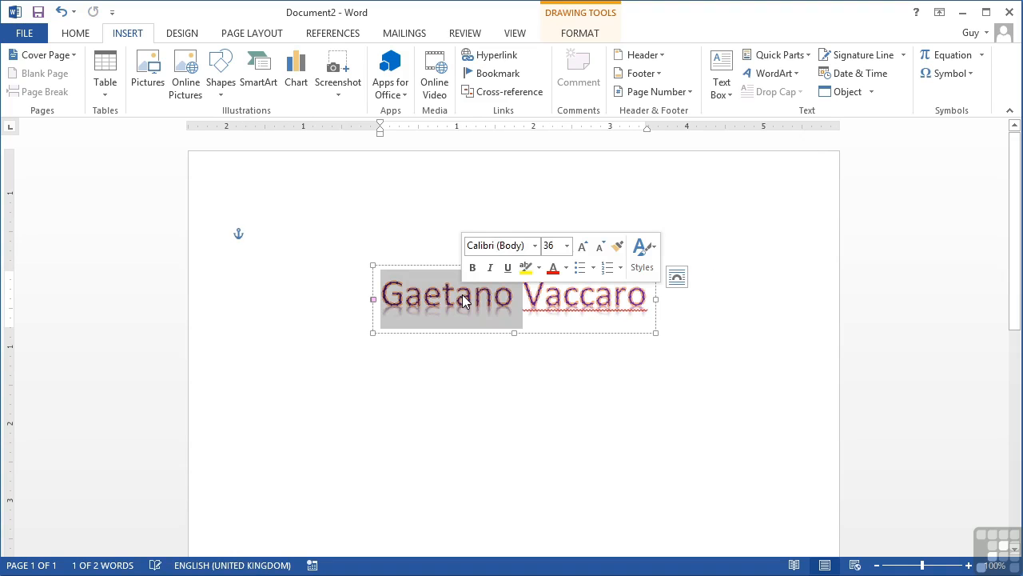
type("Guy")
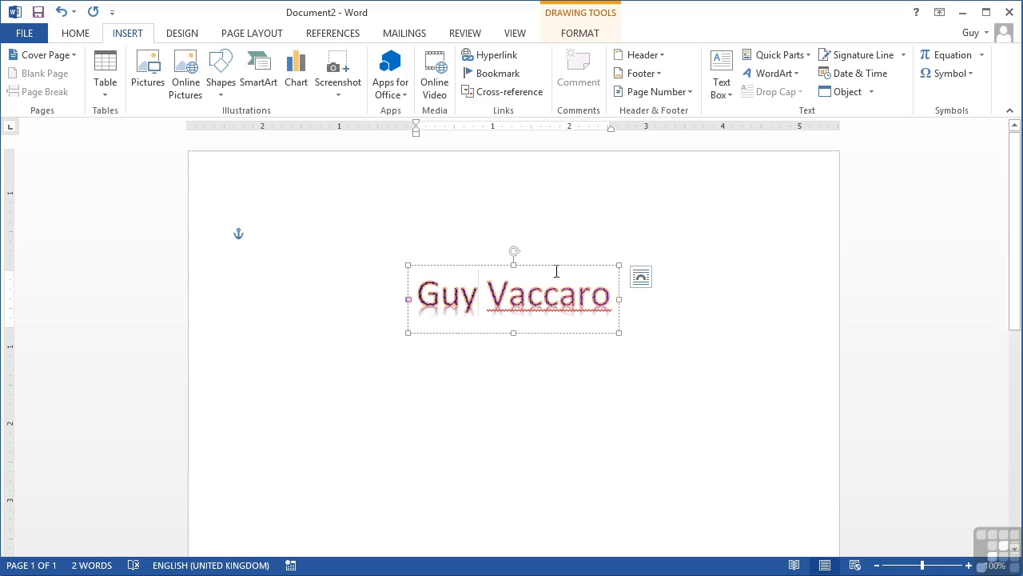
- Back on the WordArt formatting commands, review Text Fill and Text Outline unchanged, then open Text Effects
left_click(582, 35)
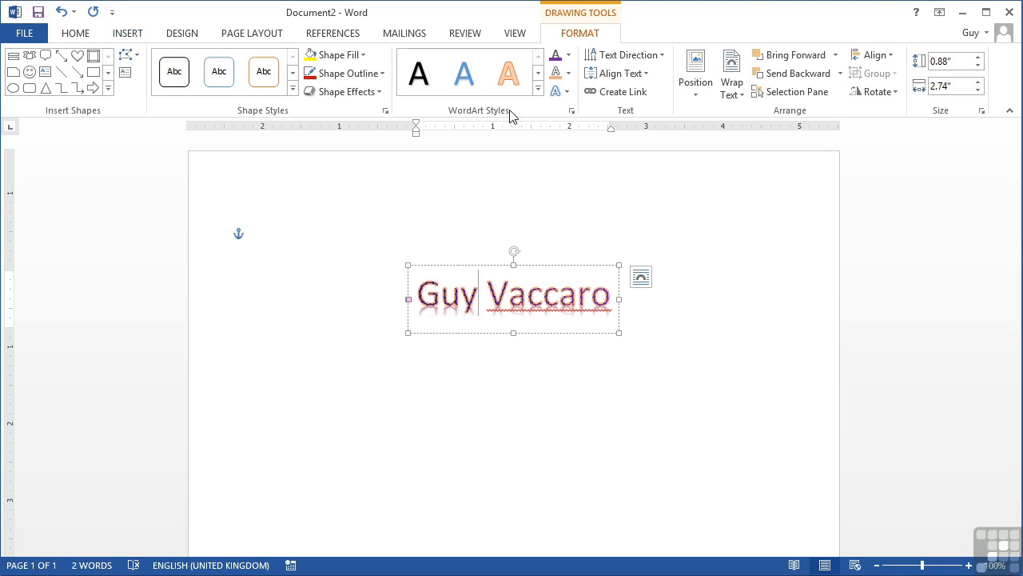
left_click(569, 55)
left_click(571, 58)
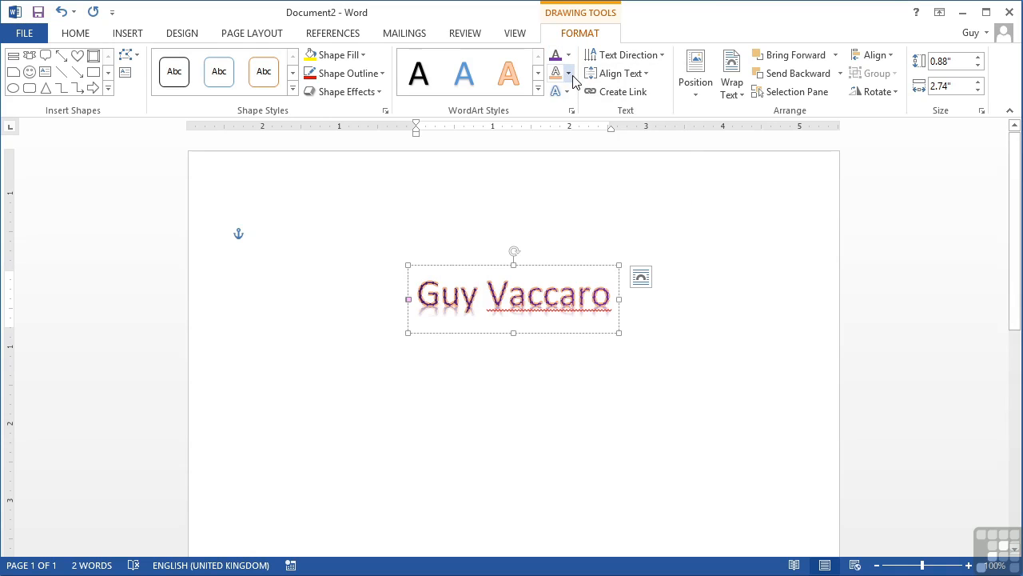
left_click(569, 75)
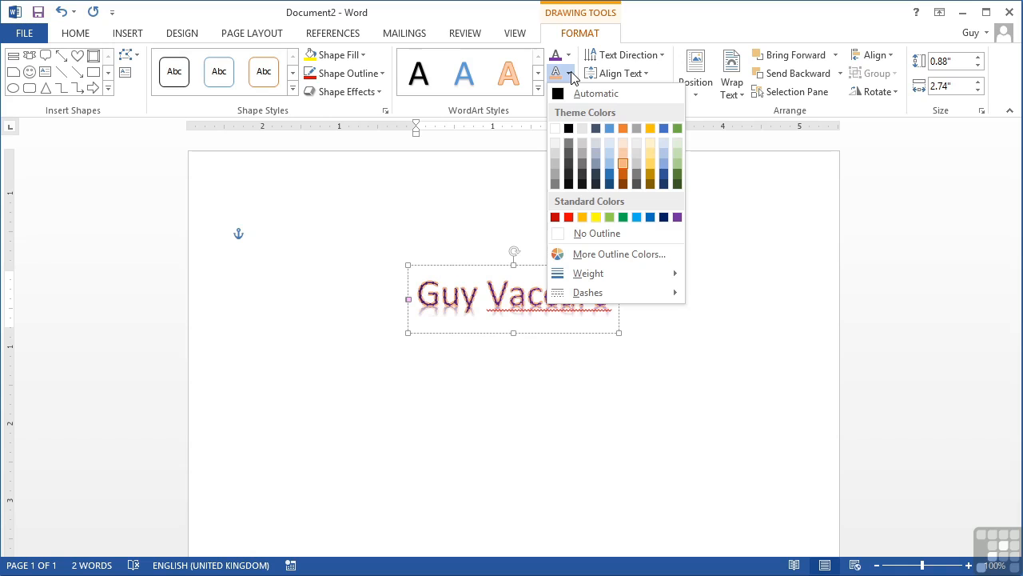
left_click(571, 75)
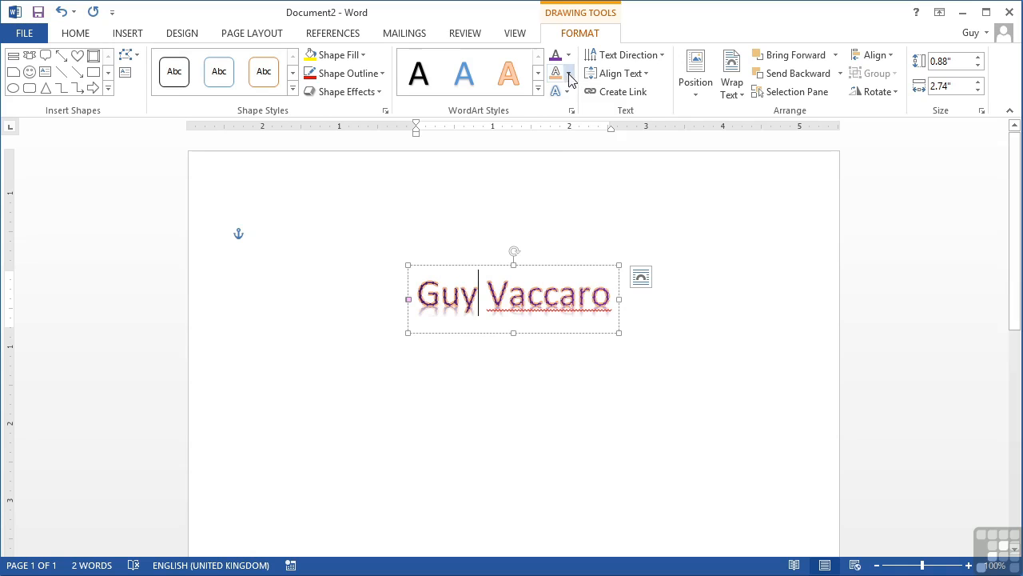
left_click(568, 95)
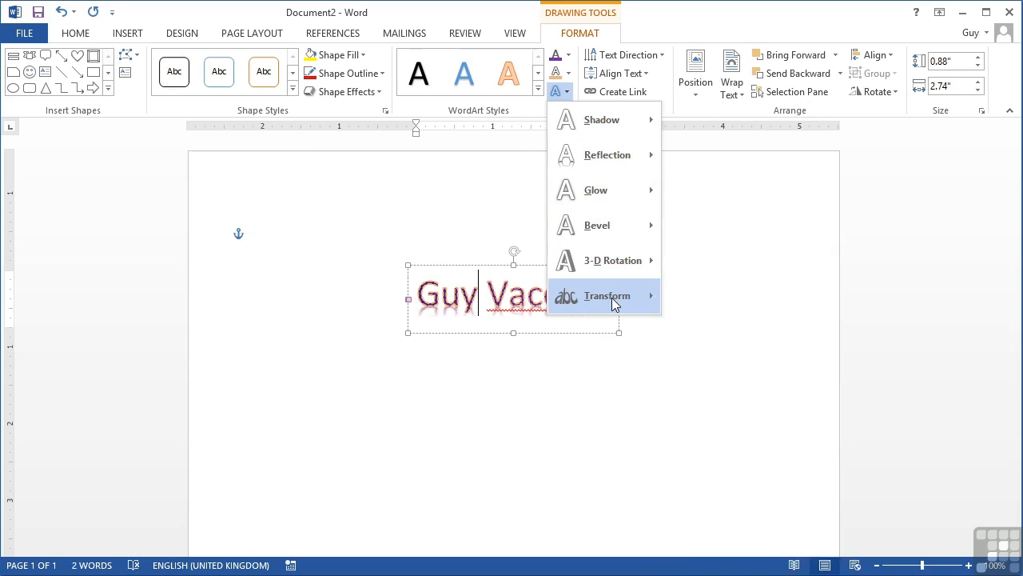
- Apply the last Warp preset under Transform, replacing Triangle Up with a downward-curving arch
mouse_move(614, 303)
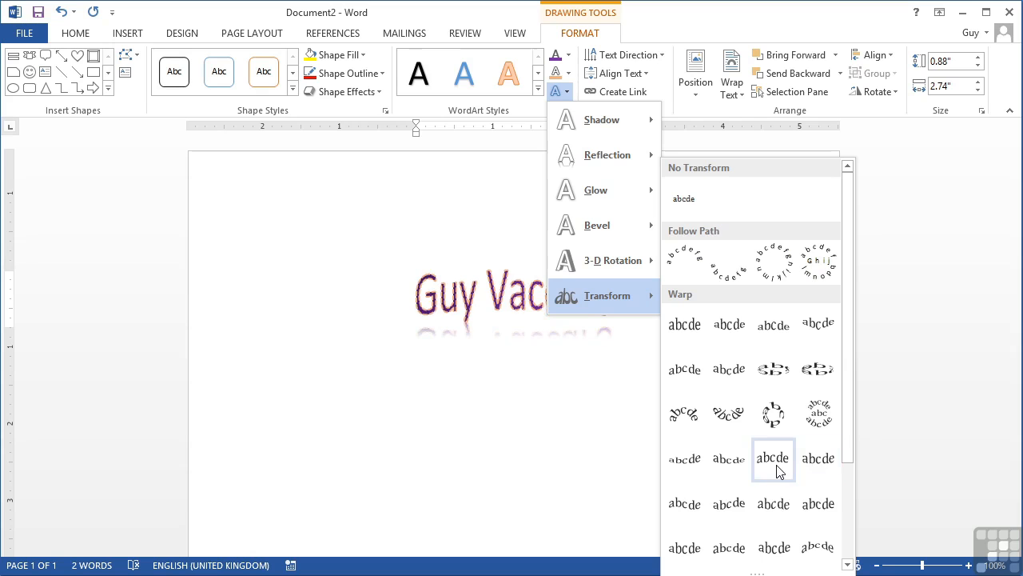
left_click(816, 547)
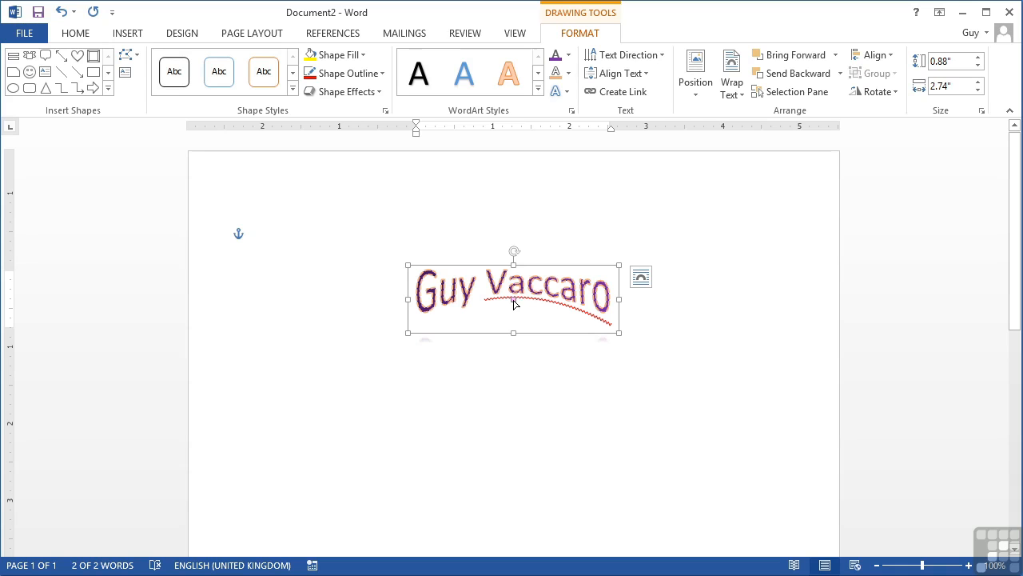
- Reshape the arch with its adjust handle, undoing once and retrying, then delete the WordArt
left_click_drag(514, 299, 516, 309)
key("ctrl+z")
left_click_drag(513, 289, 519, 334)
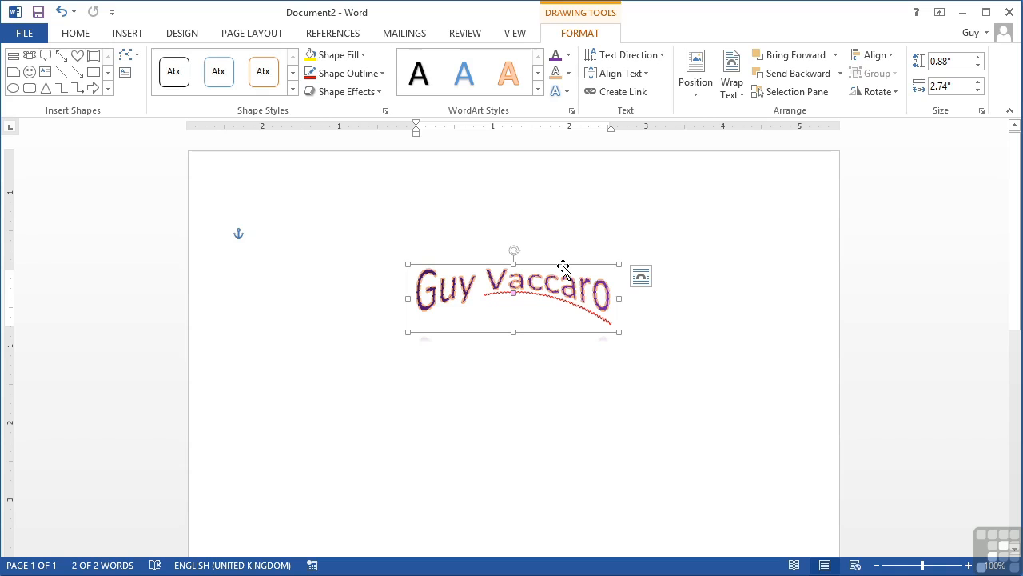
key("Delete")
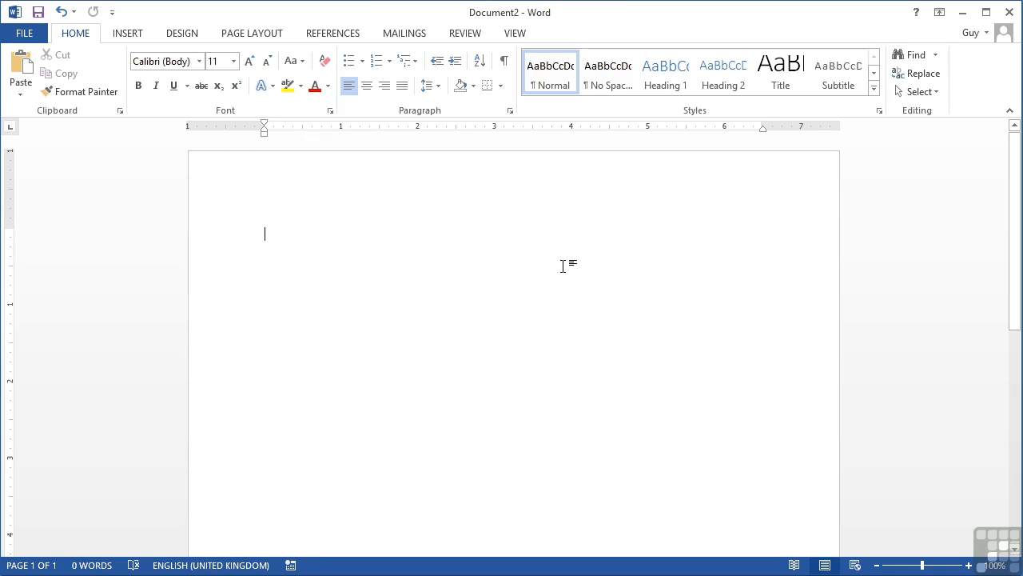